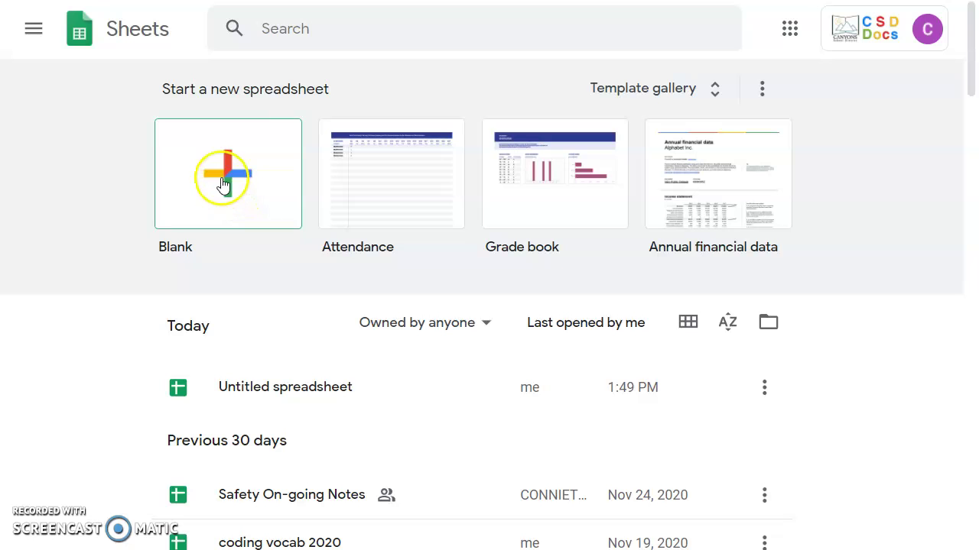
Create a blank spreadsheet and name it "Sheets Basic Chart".
click(228, 182)
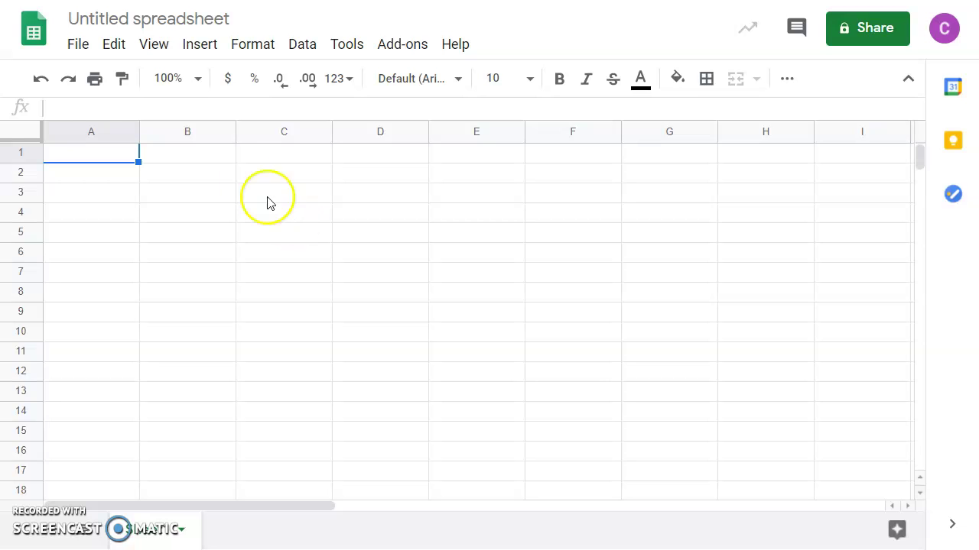
click(90, 19)
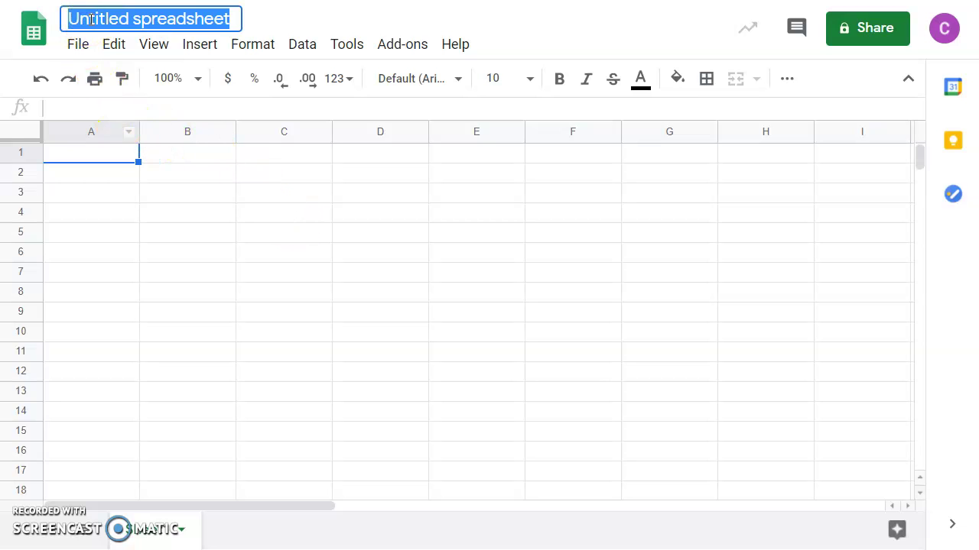
text(Sheets Basic Chart)
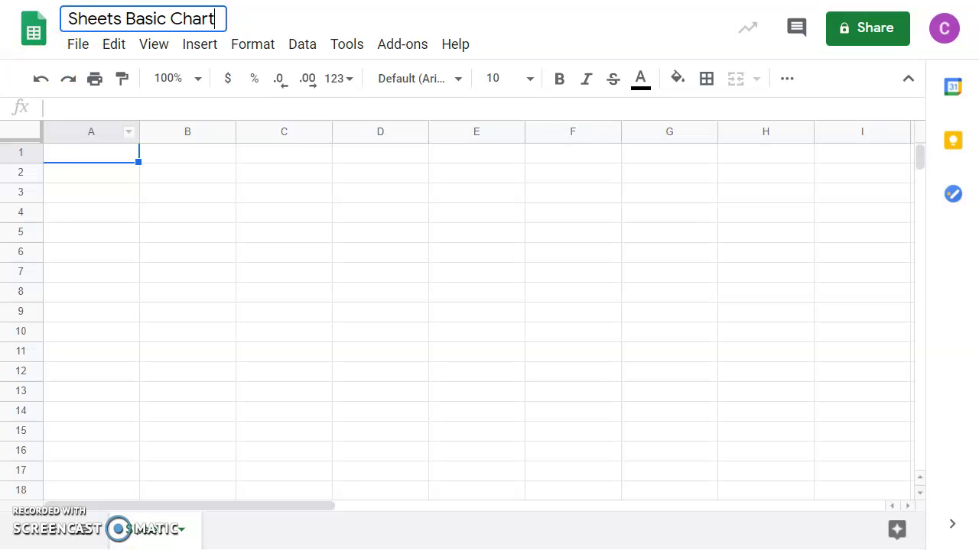
Enter the column headings "Favorites Treats" in A1 and "Number of Votes" in B1.
click(61, 158)
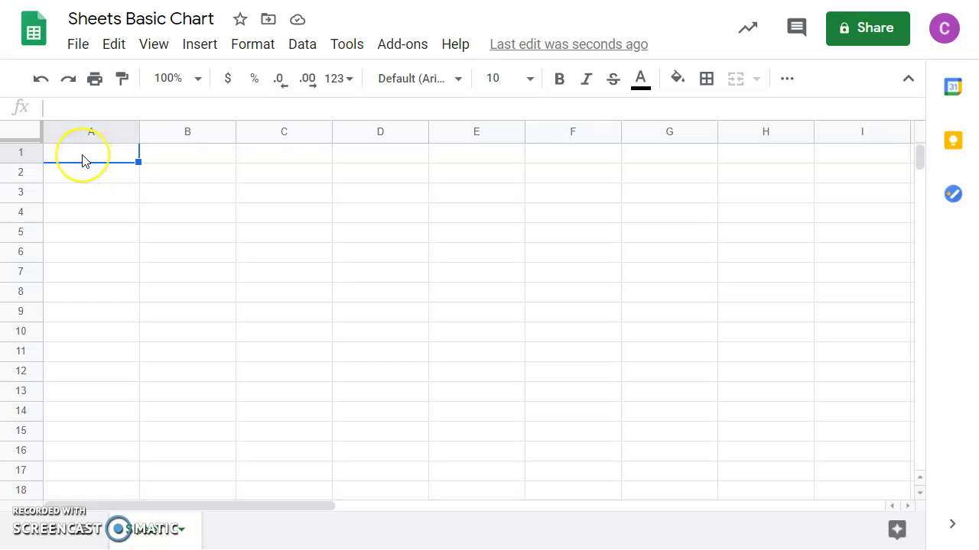
text(Favorites Treats)
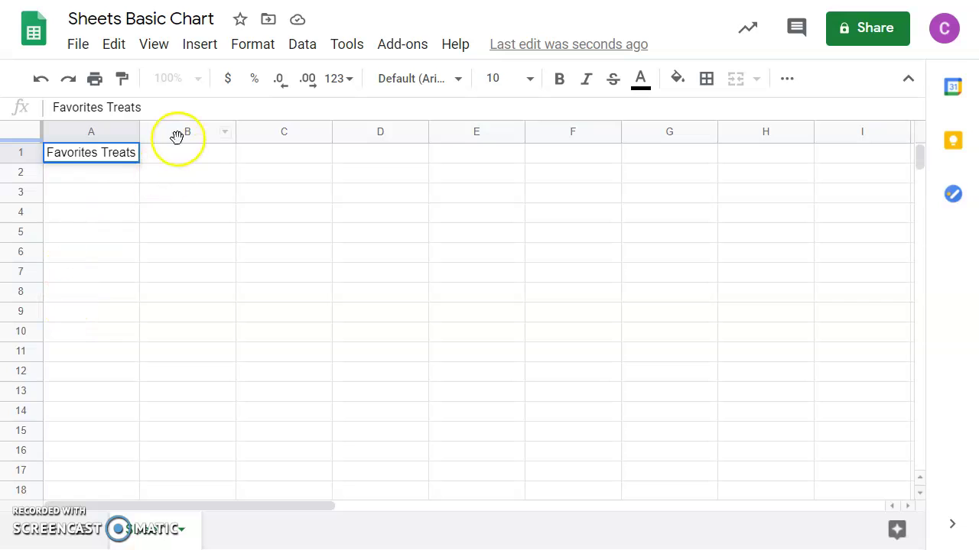
click(188, 157)
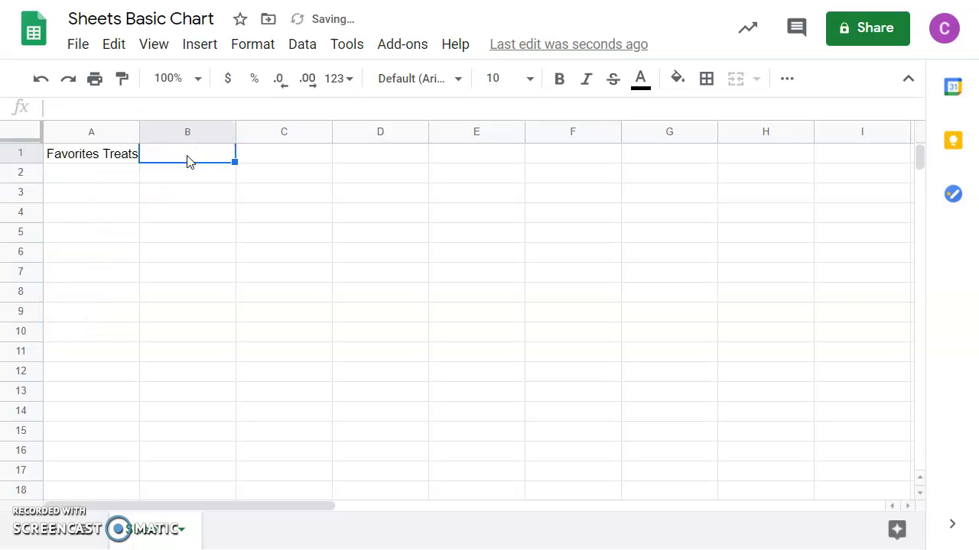
text(No)
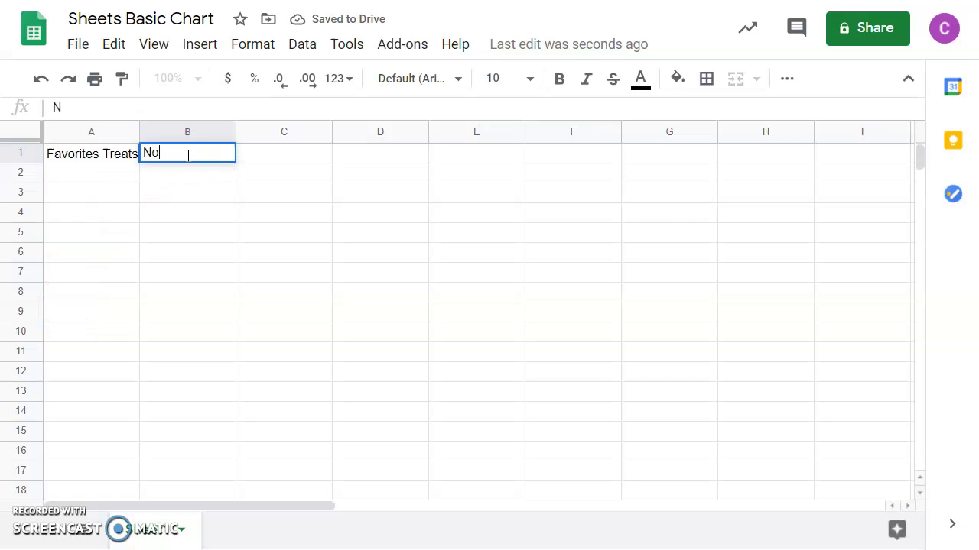
text(mber)
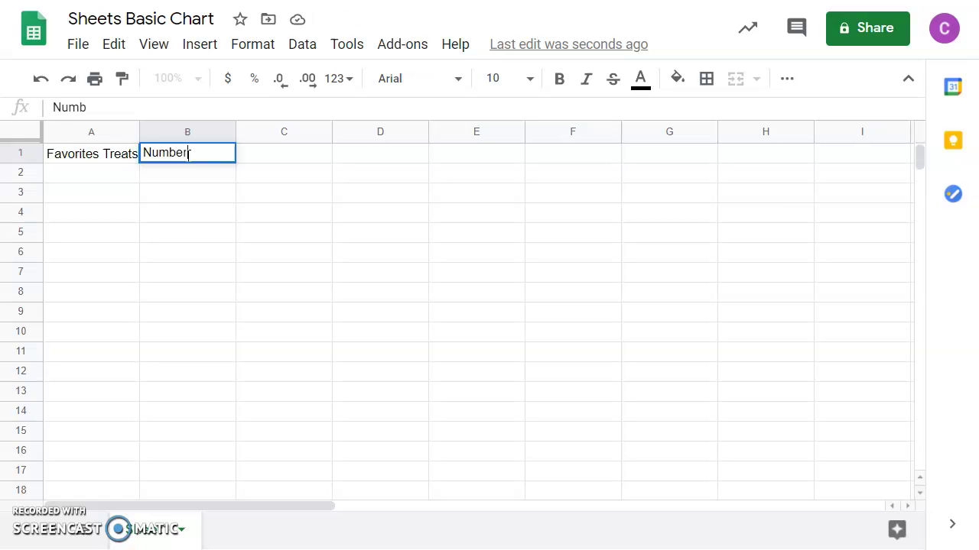
text( of Votes)
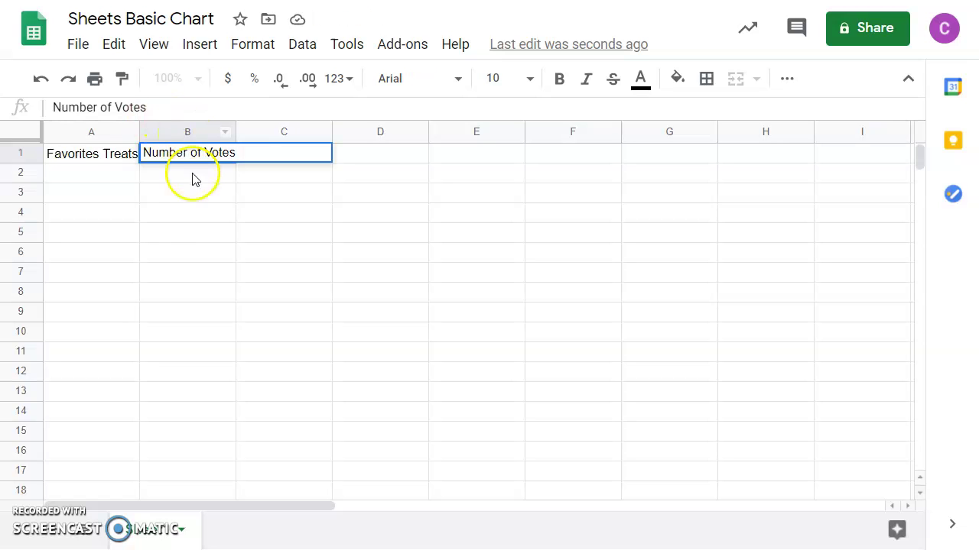
click(156, 211)
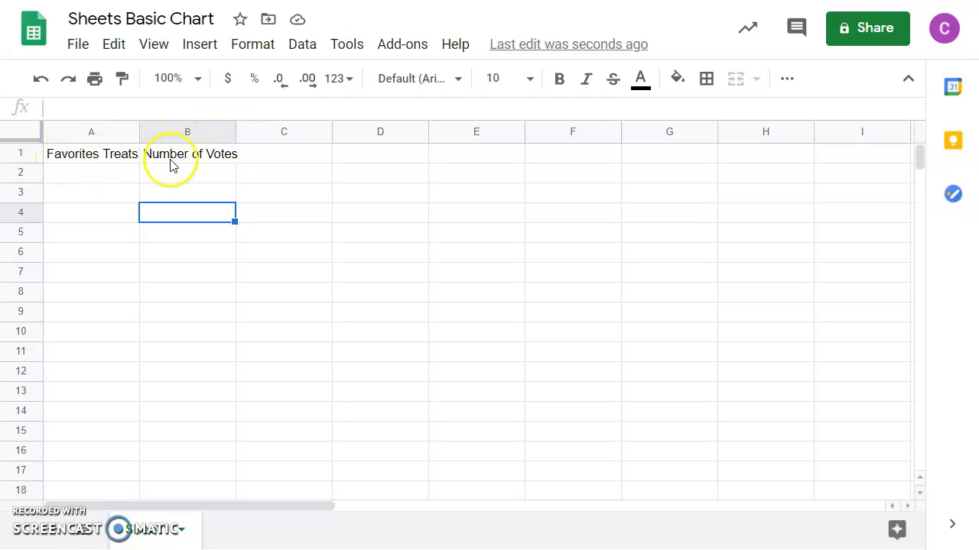
Fit the widths of columns A and B to their headings and center both columns horizontally.
double_click(140, 135)
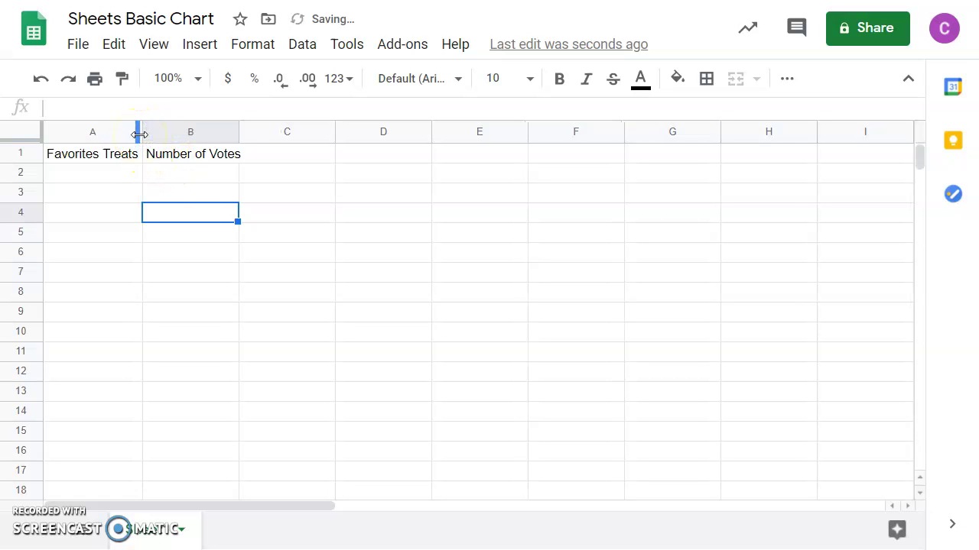
double_click(237, 132)
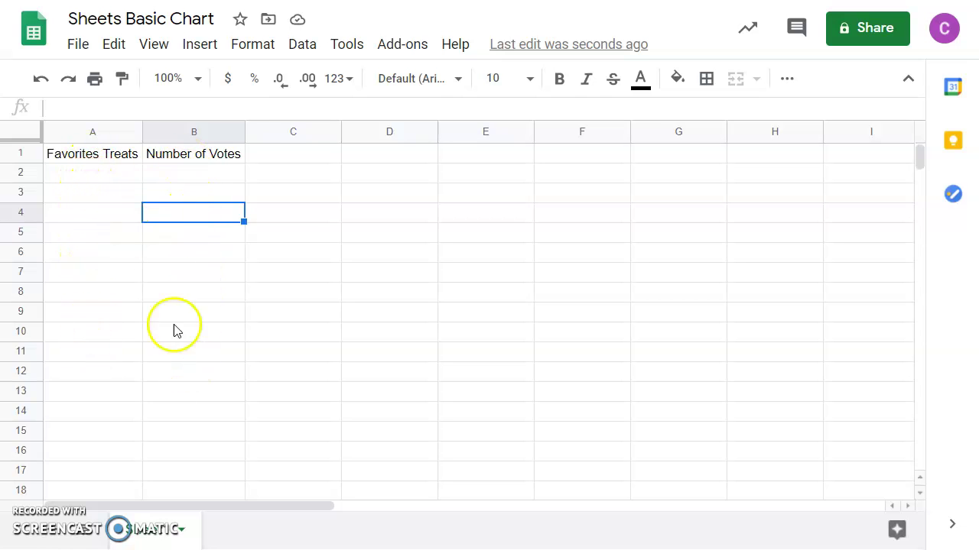
click(69, 127)
drag(135, 132, 167, 130)
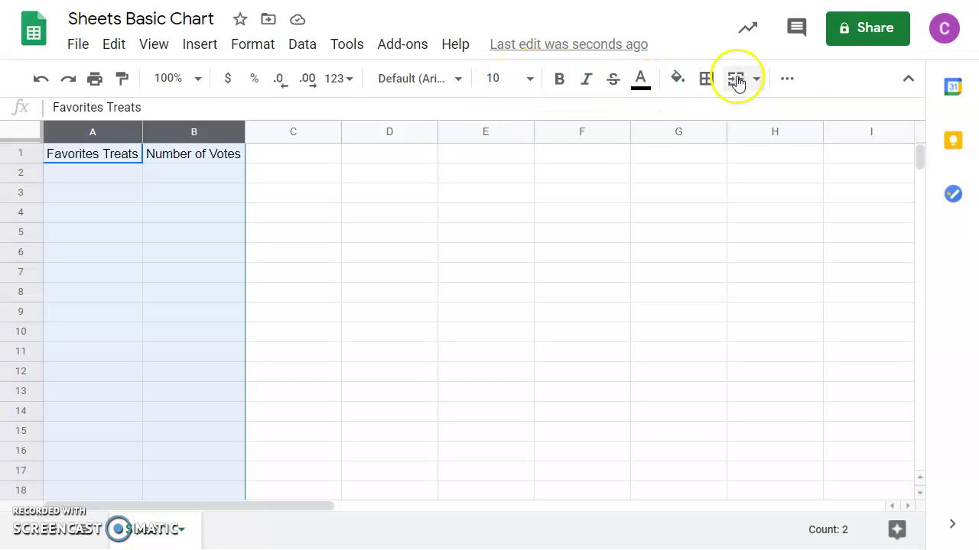
click(786, 81)
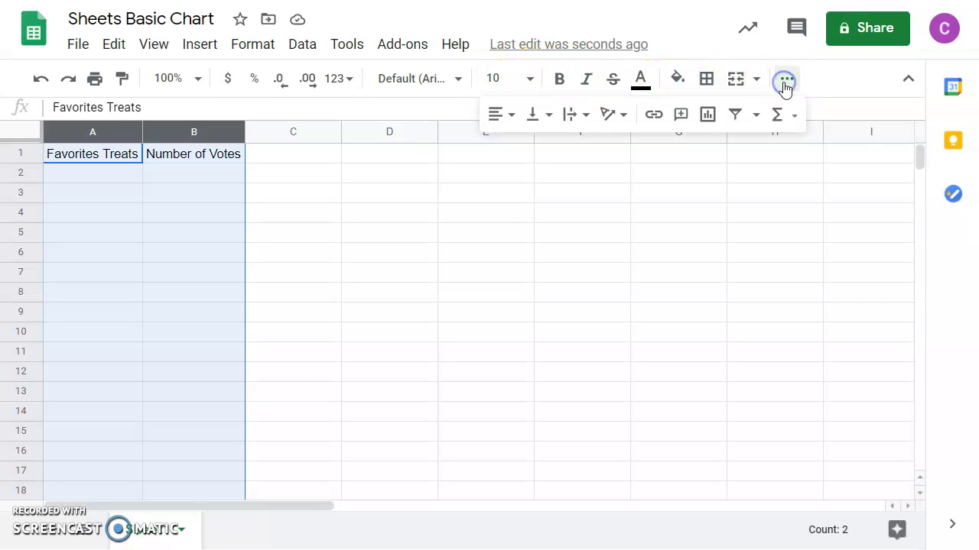
click(510, 118)
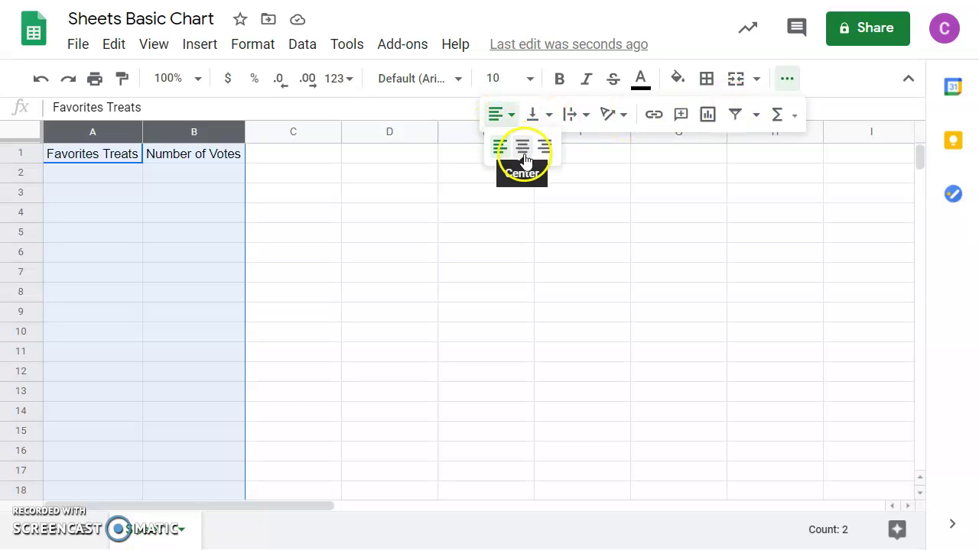
click(523, 153)
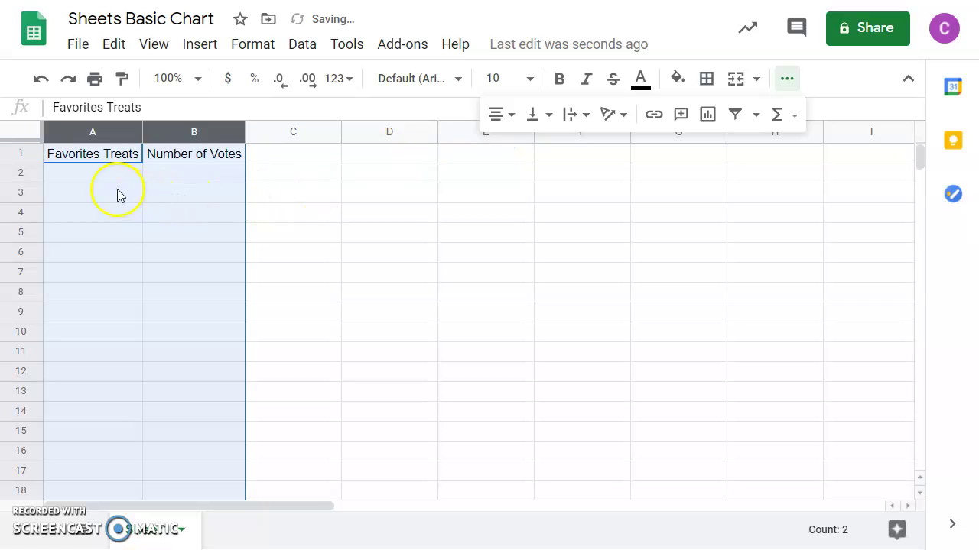
List the treats Candy, Chips, Cookies and Pizza in cells A2 to A5.
click(95, 176)
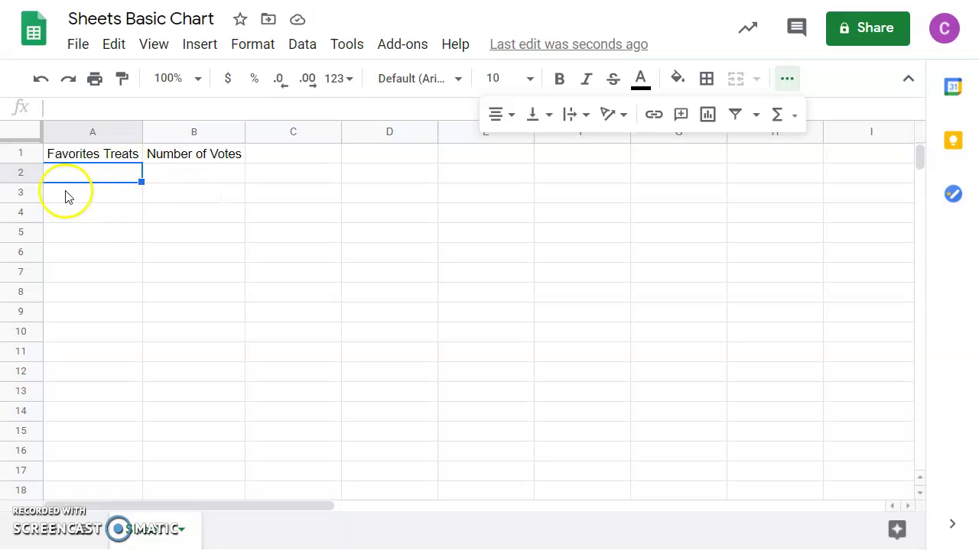
text(Candy)
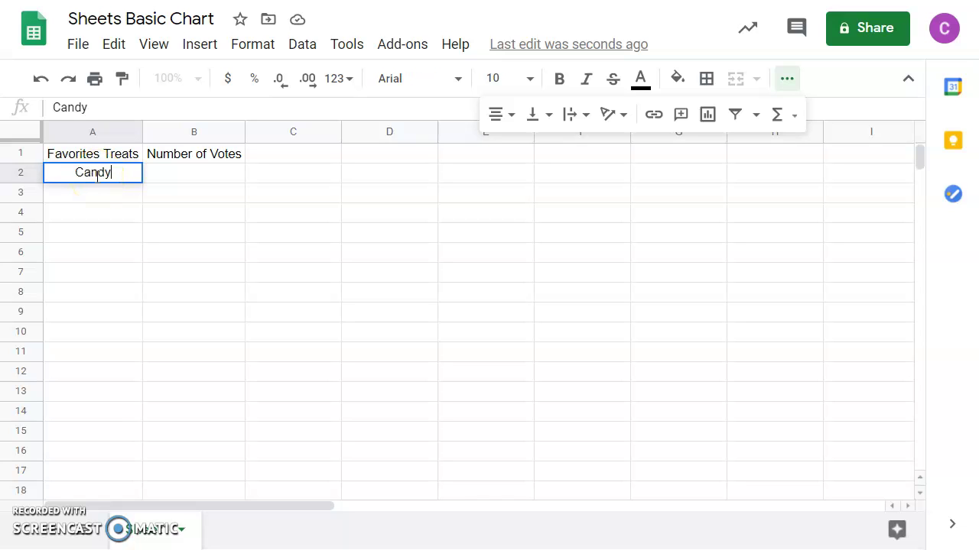
key(Return)
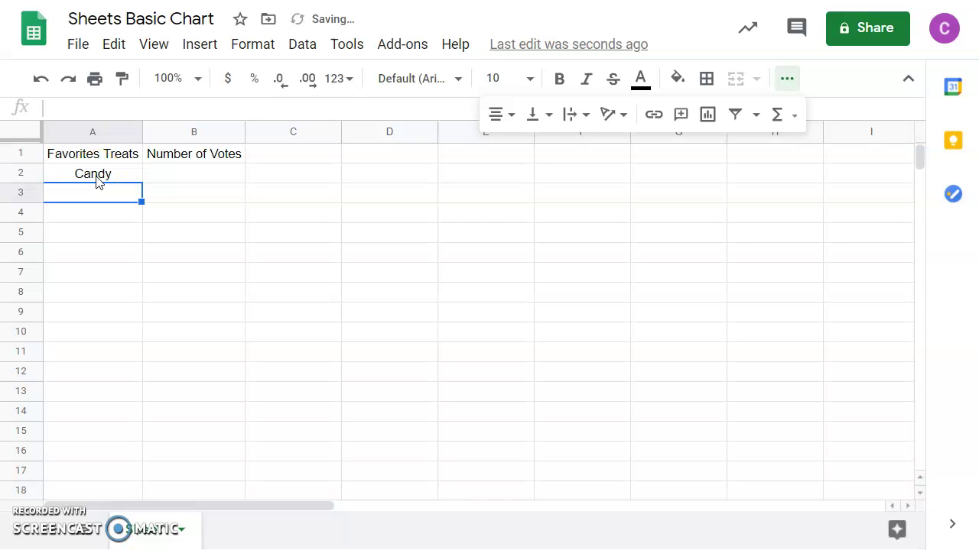
text(Chips)
key(Return)
text(Cookies)
key(Return)
text(Pizza)
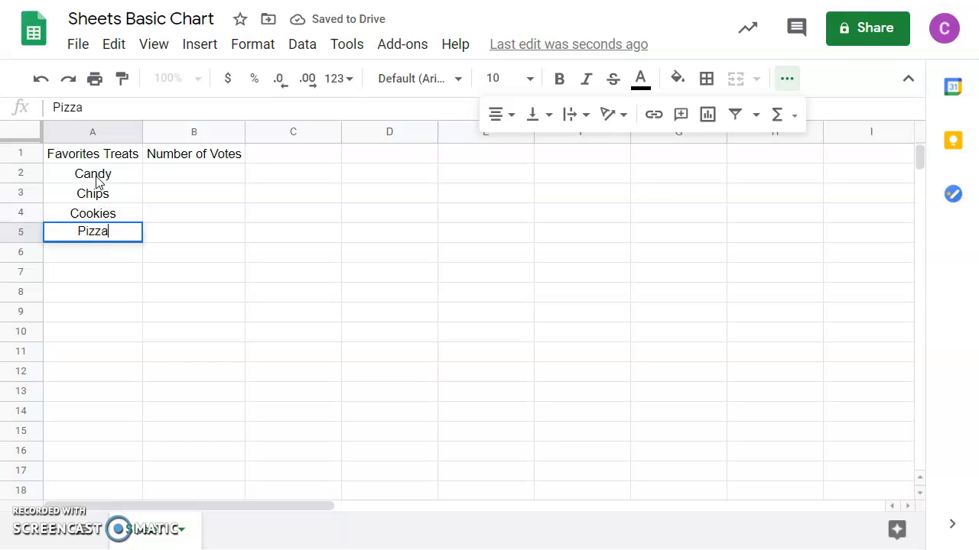
Enter the vote counts 18, 40, 80 and 12 in cells B2 to B5.
click(183, 176)
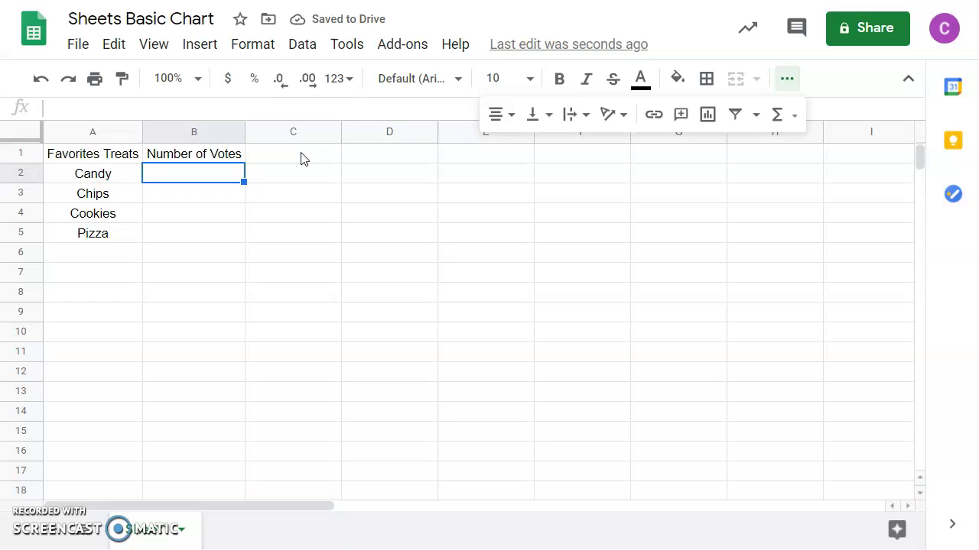
text(18)
key(Return)
text(40)
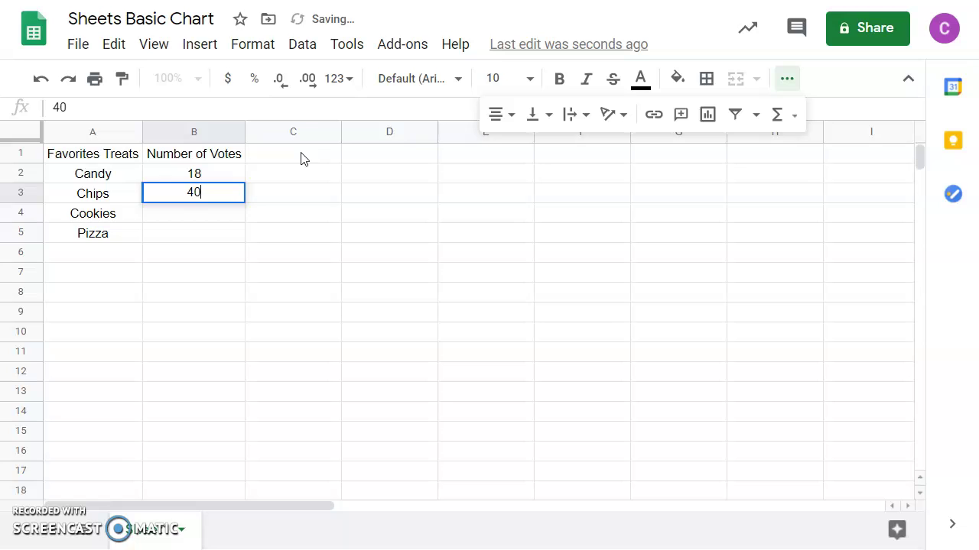
key(Return)
text(80)
key(Return)
text(12)
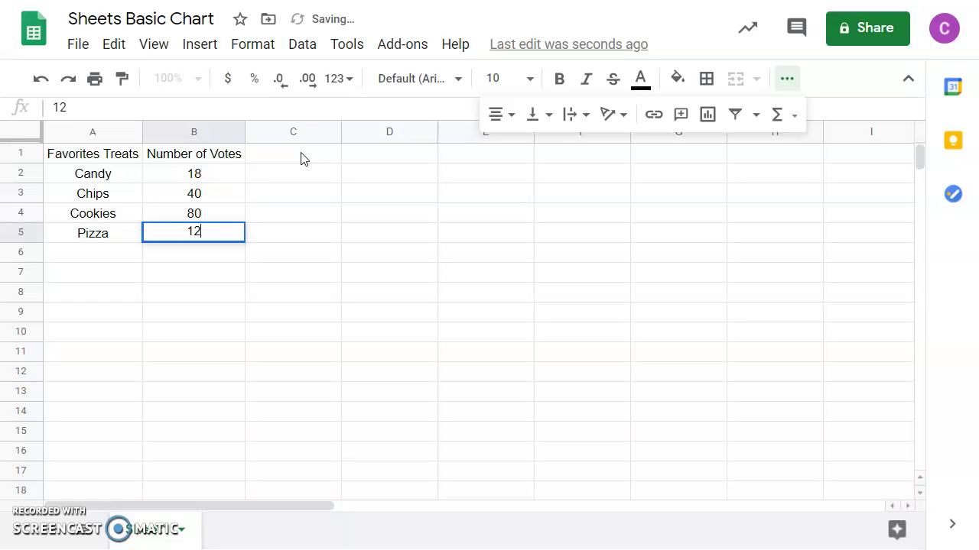
key(Return)
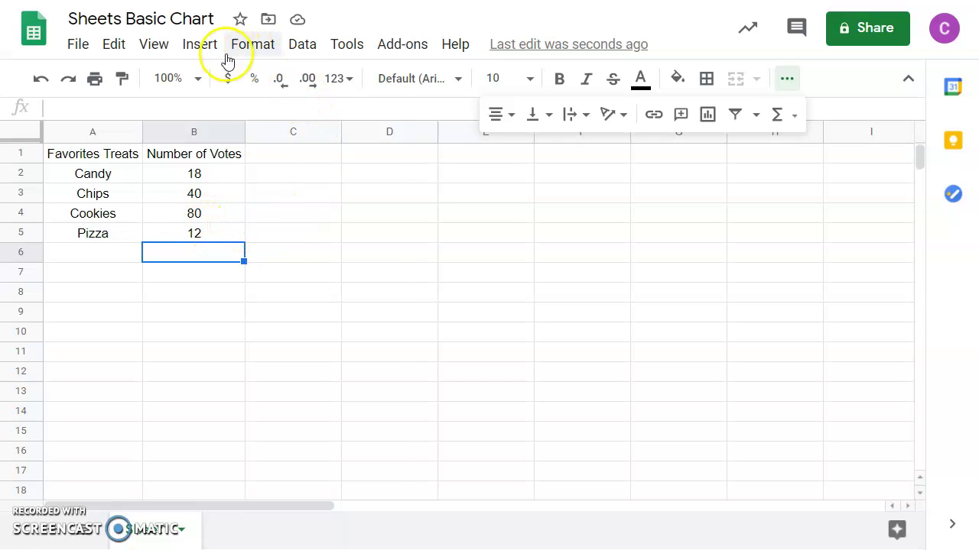
Insert a chart of the treats and vote counts in A1:B5.
click(205, 50)
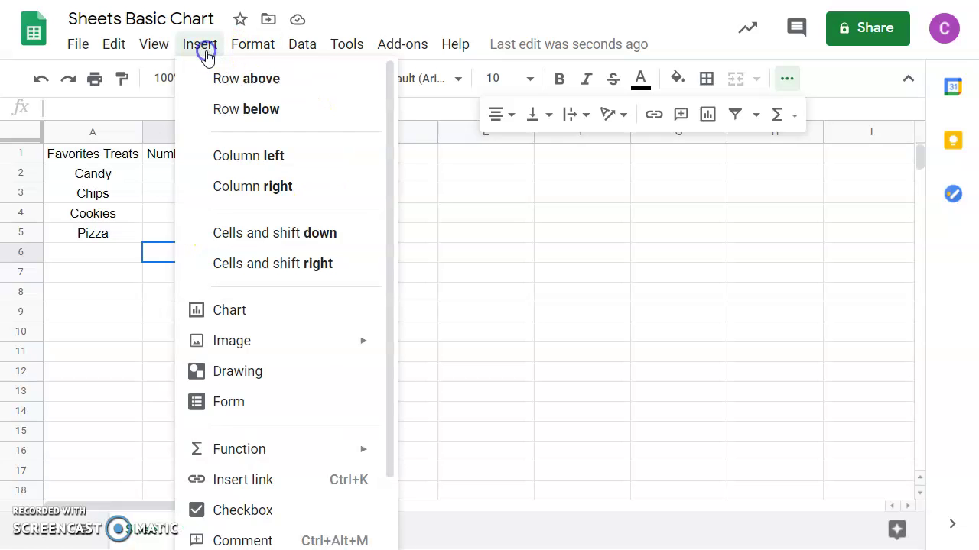
click(236, 312)
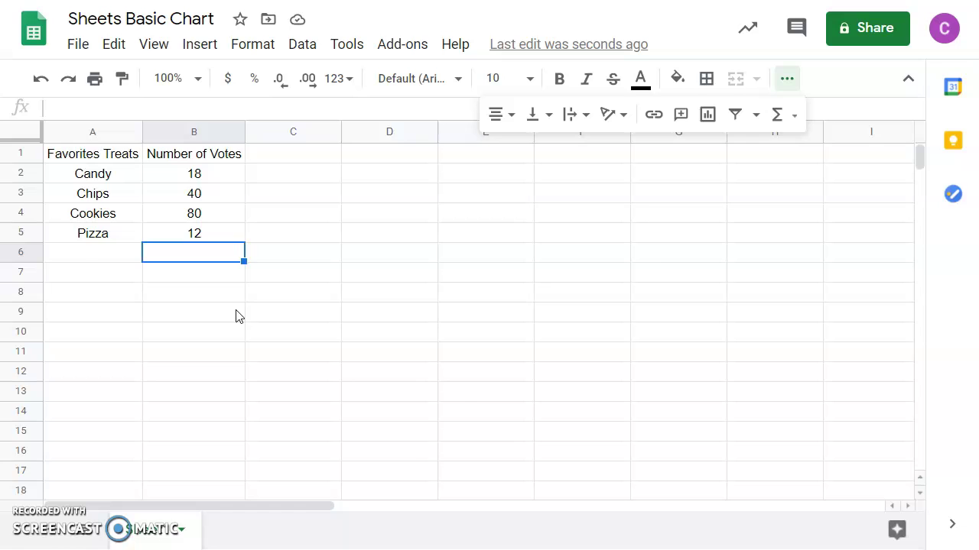
click(297, 297)
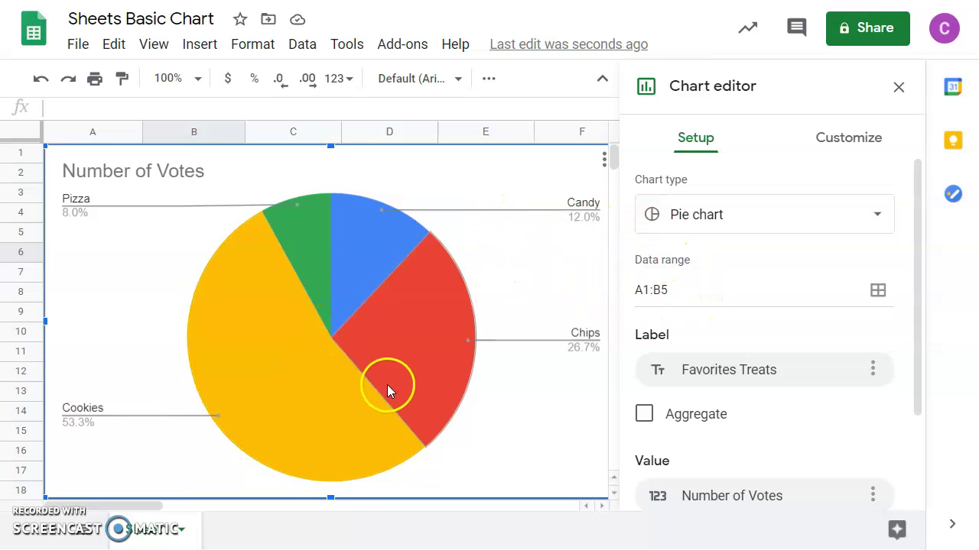
Change the chart type to the standard Column chart.
click(876, 218)
scroll(832, 317, down, 3)
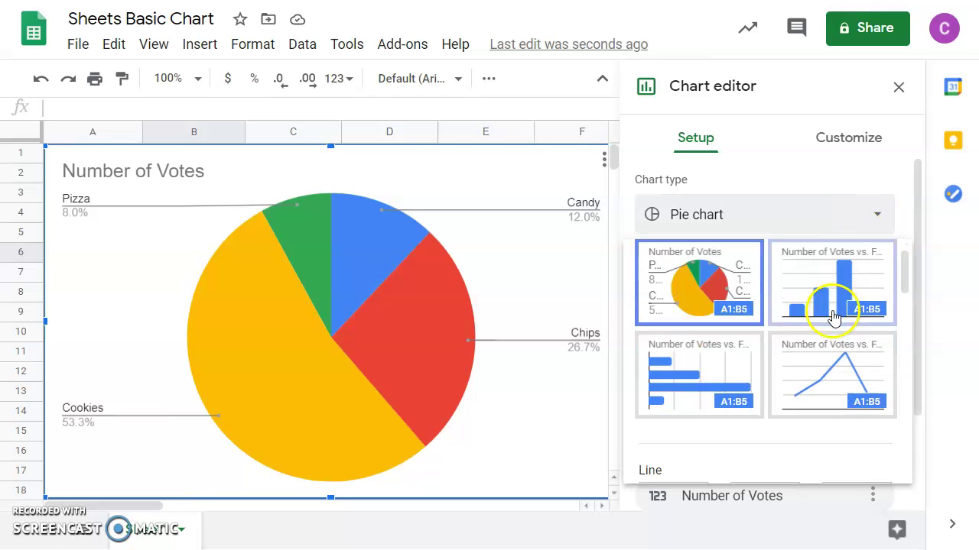
scroll(818, 323, up, 1)
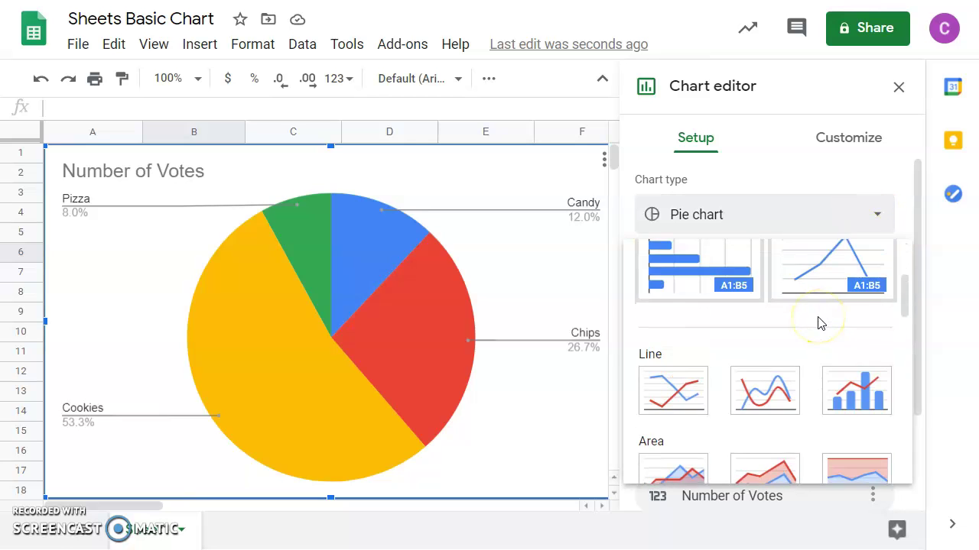
scroll(818, 323, down, 4)
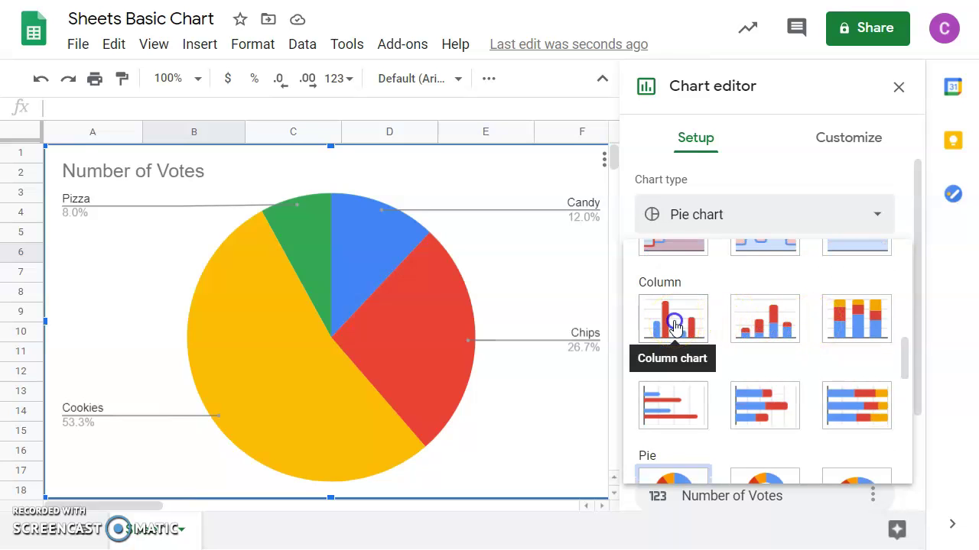
click(673, 325)
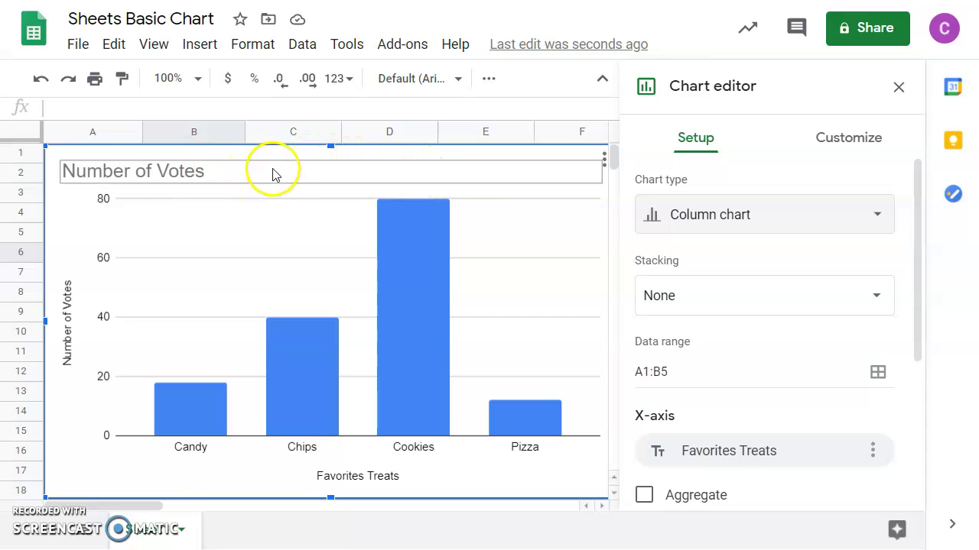
Replace the chart's title text with "Favorite Treats".
click(233, 175)
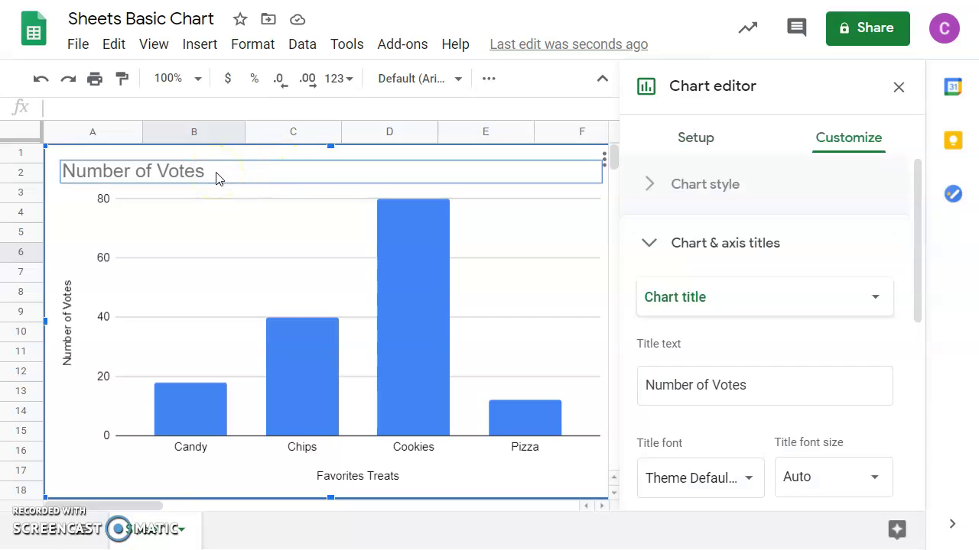
click(651, 242)
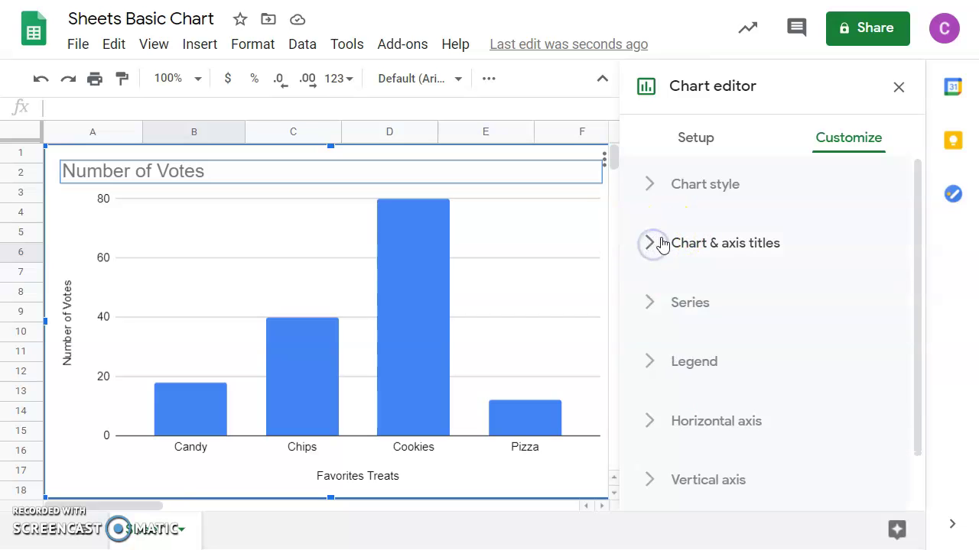
click(651, 243)
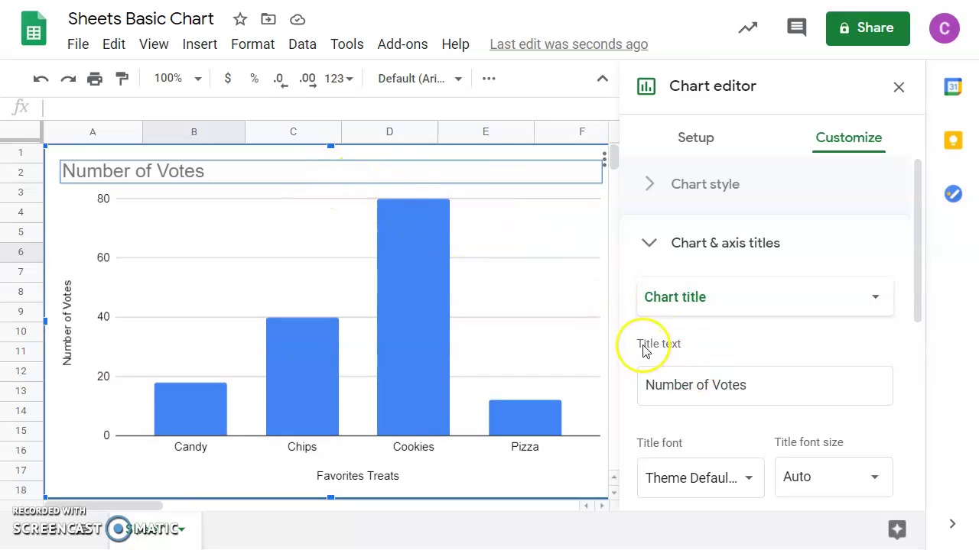
drag(738, 385, 617, 386)
text(Favorite Treats)
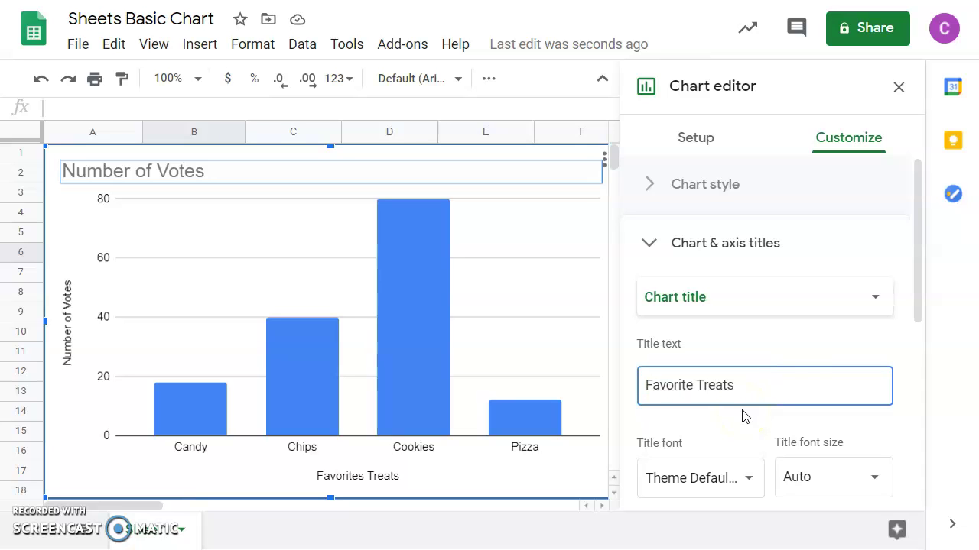
Center the "Favorite Treats" chart title horizontally above the columns.
scroll(828, 310, down, 2)
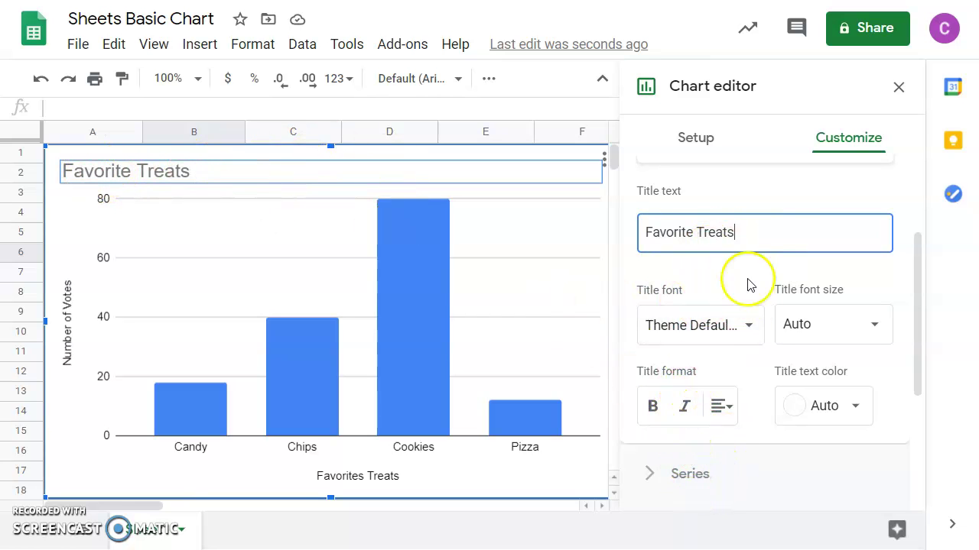
click(730, 411)
click(746, 445)
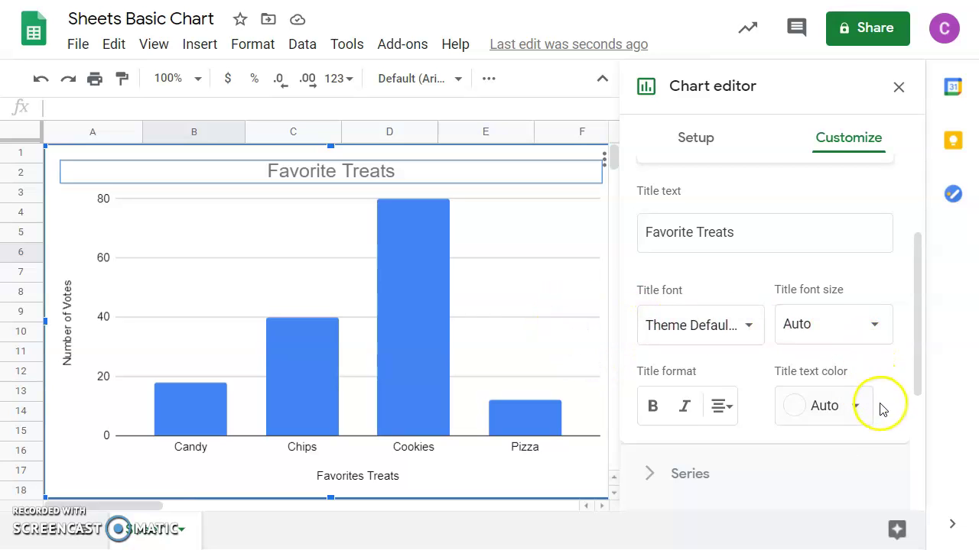
Try a font size of 12 for the chart title.
click(877, 327)
click(865, 281)
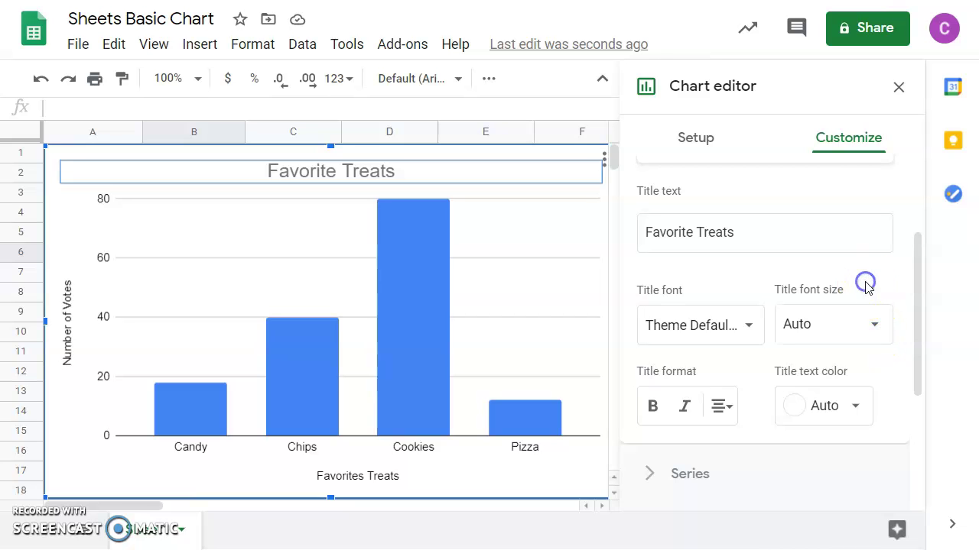
click(872, 328)
click(824, 430)
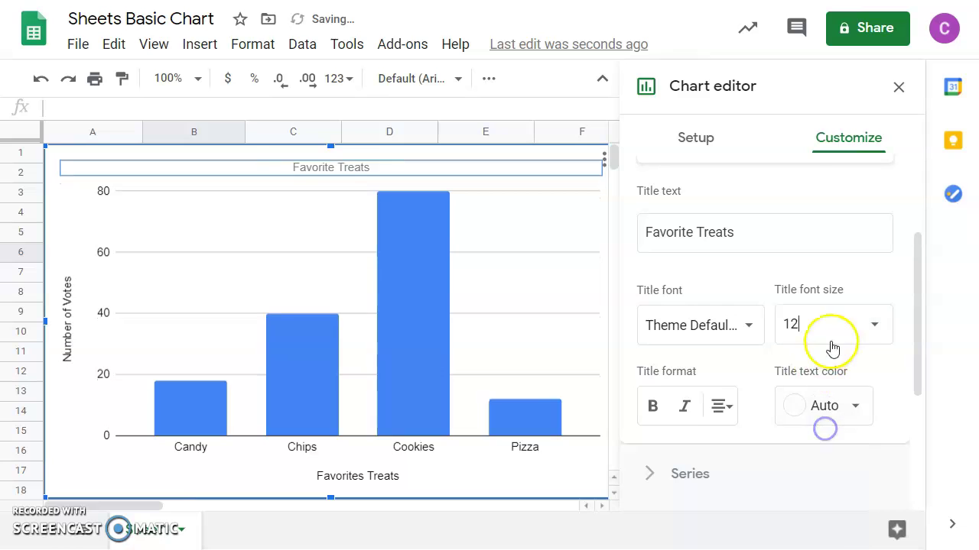
Set the chart title's font size to 20 and its font to Narrow, and close the chart editor.
click(873, 327)
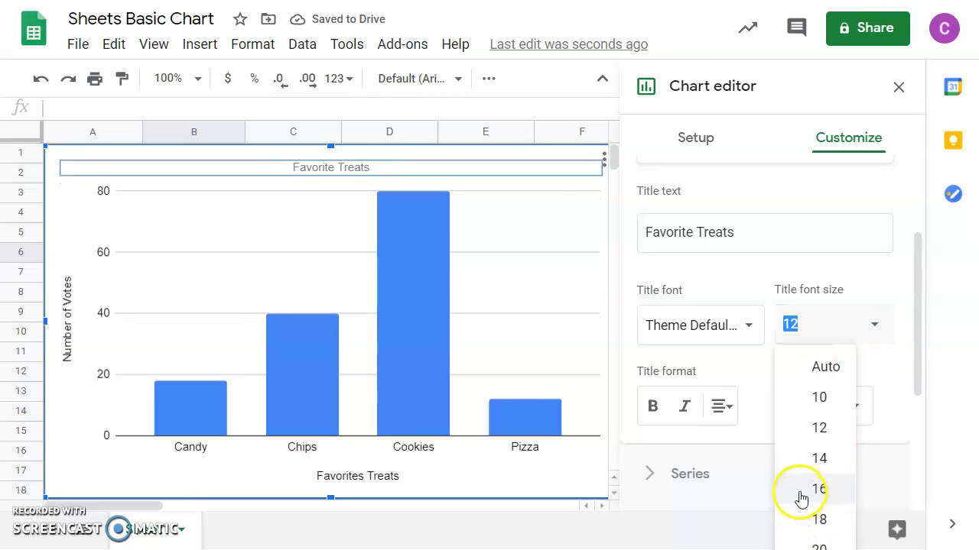
click(826, 545)
drag(912, 350, 921, 370)
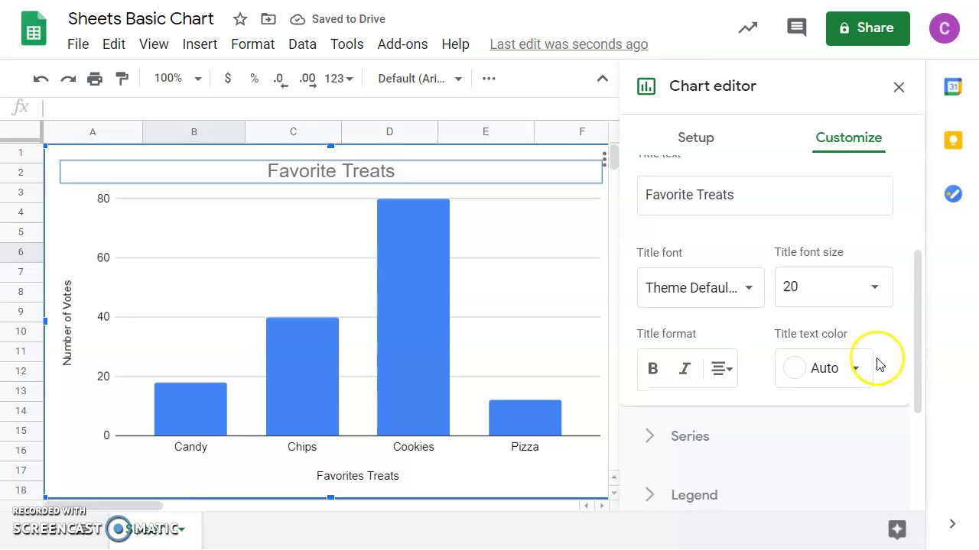
click(748, 289)
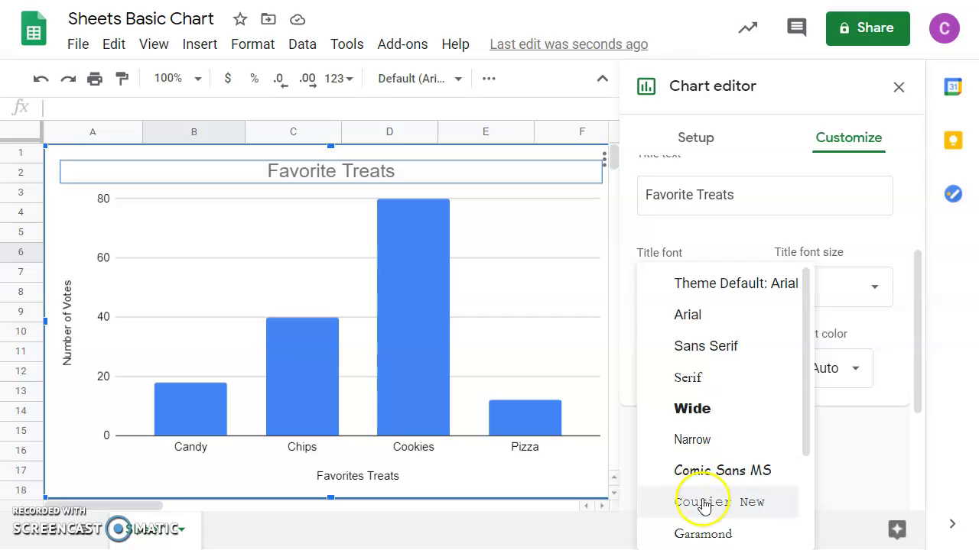
click(684, 440)
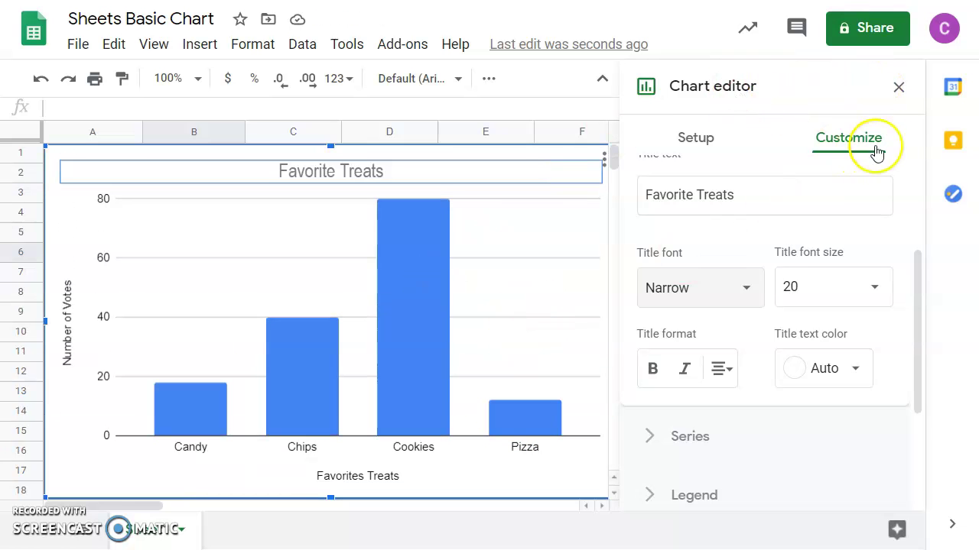
click(899, 89)
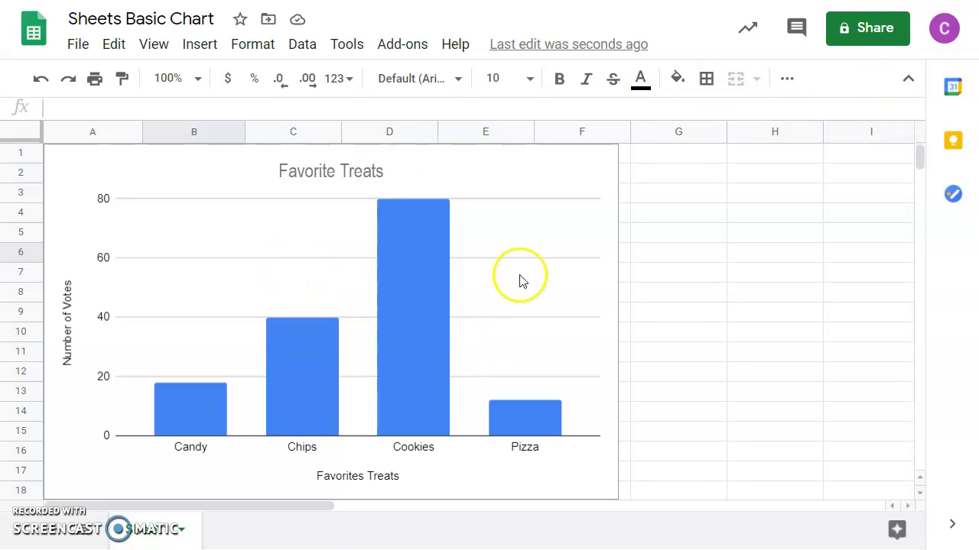
Move the chart down so it starts at row 6, directly below the data in A1:B5.
scroll(566, 277, down, 4)
scroll(520, 271, up, 4)
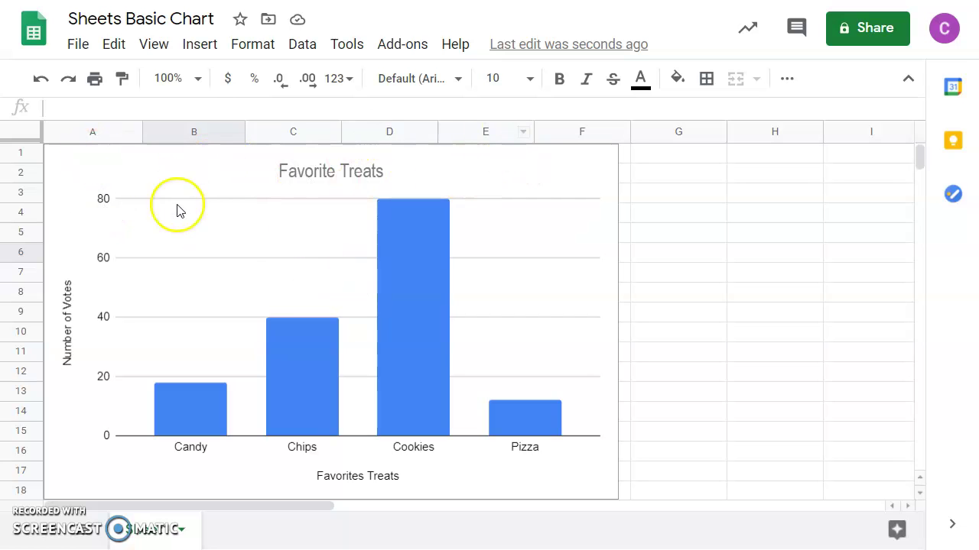
click(520, 167)
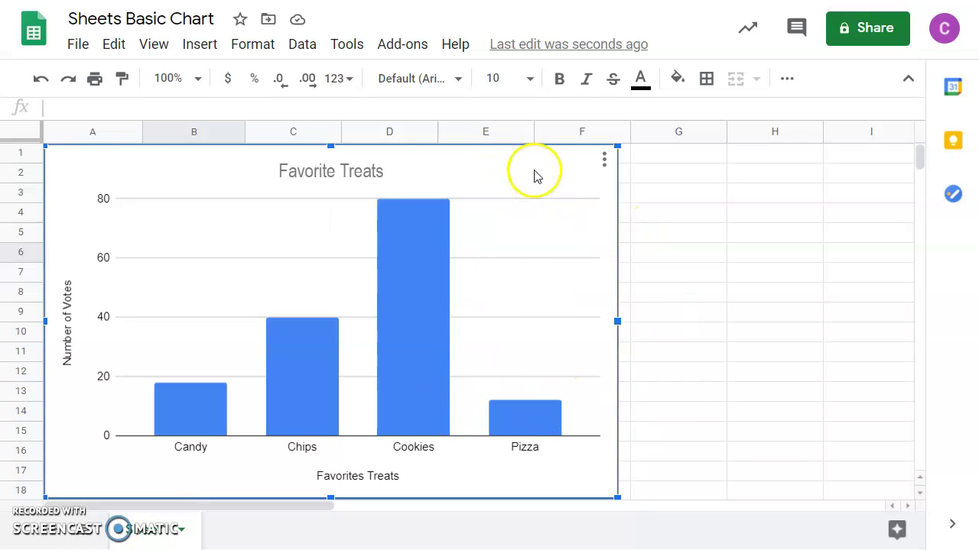
drag(539, 173, 536, 271)
scroll(528, 277, down, 2)
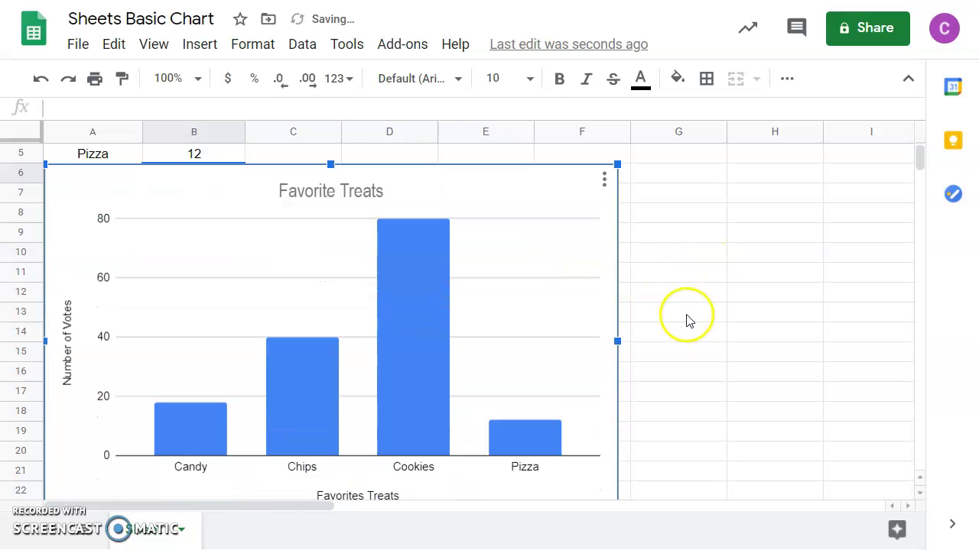
scroll(687, 319, up, 2)
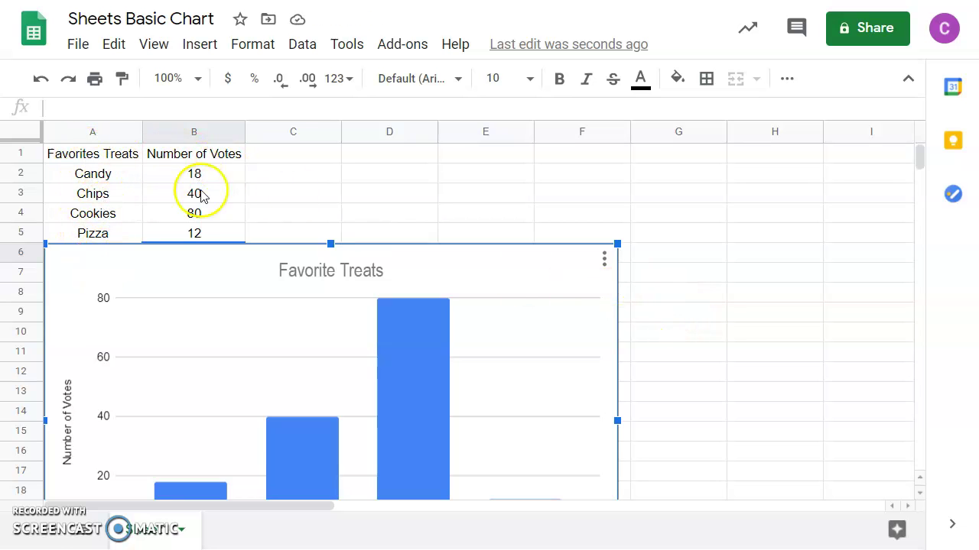
scroll(634, 295, down, 2)
scroll(634, 295, up, 2)
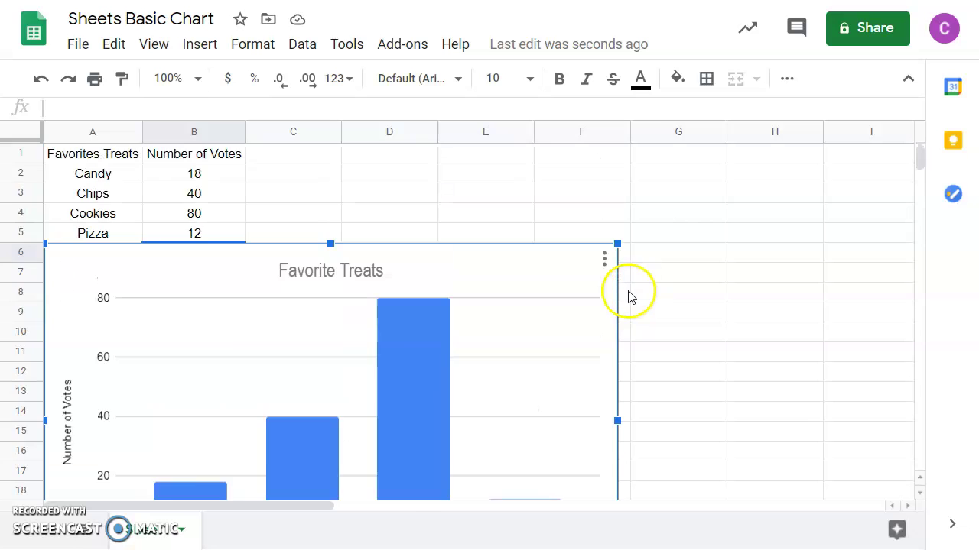
scroll(629, 297, down, 1)
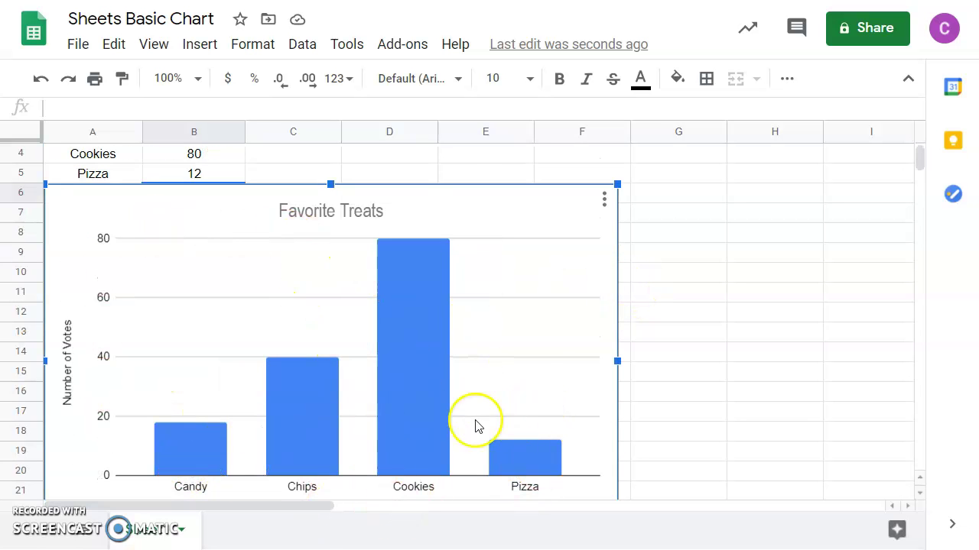
mouse_move(193, 390)
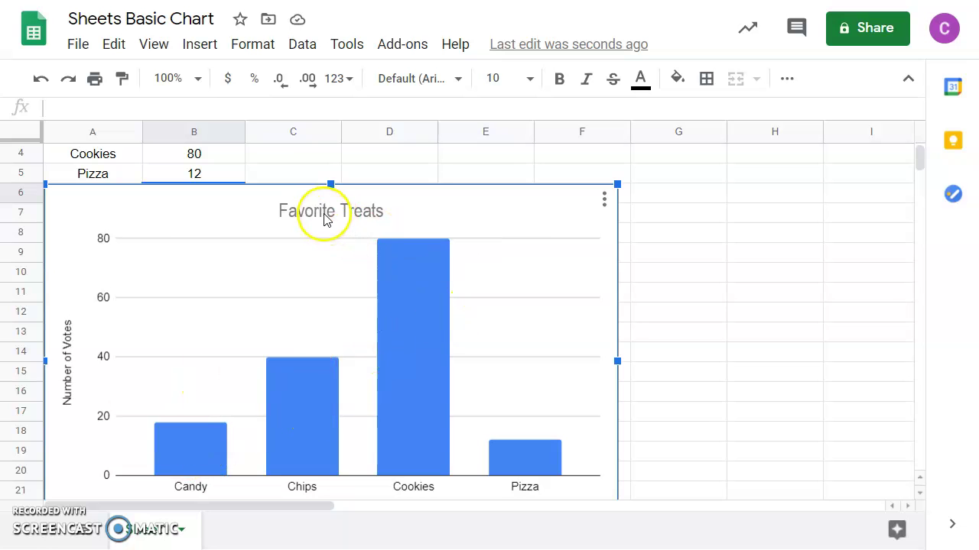